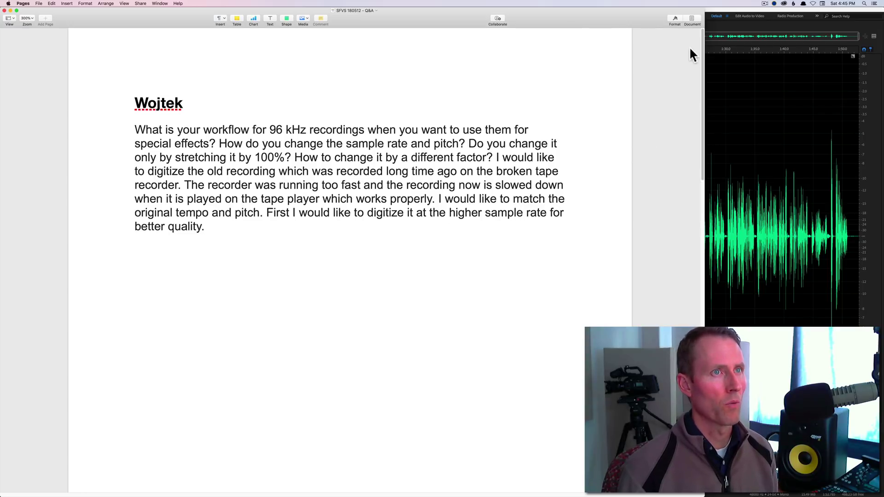
# Bring the Adobe Audition window with the mono recording in front of the Pages Q&A document
pyautogui.click(728, 26)
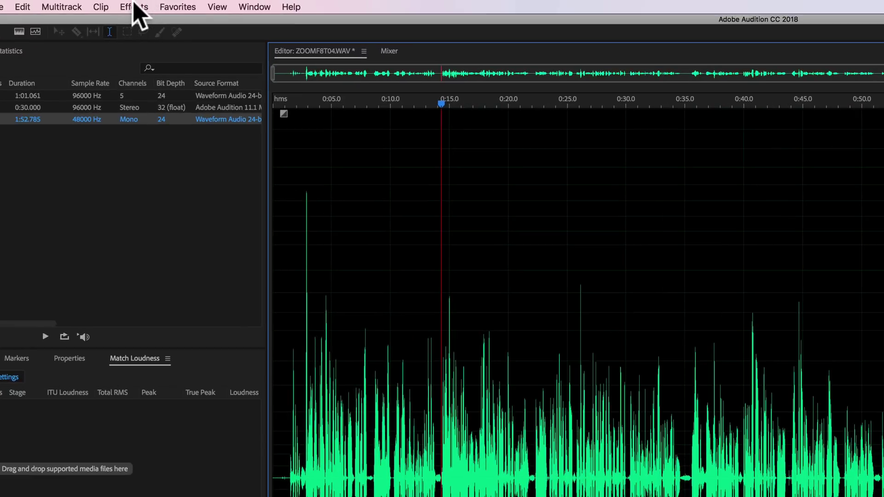
# Open Stretch and Pitch and load the Speed Up preset: 65% stretch, 1:13.310 duration, 7.46 semitones
pyautogui.click(134, 4)
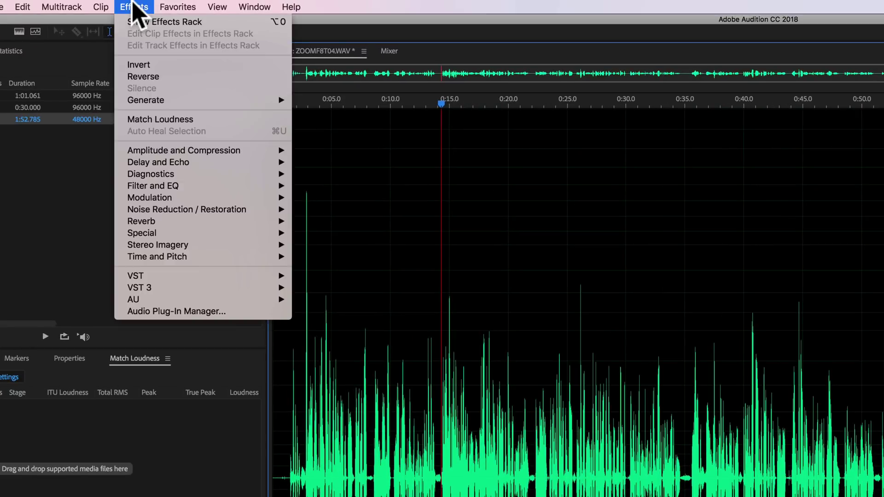
pyautogui.moveTo(191, 260)
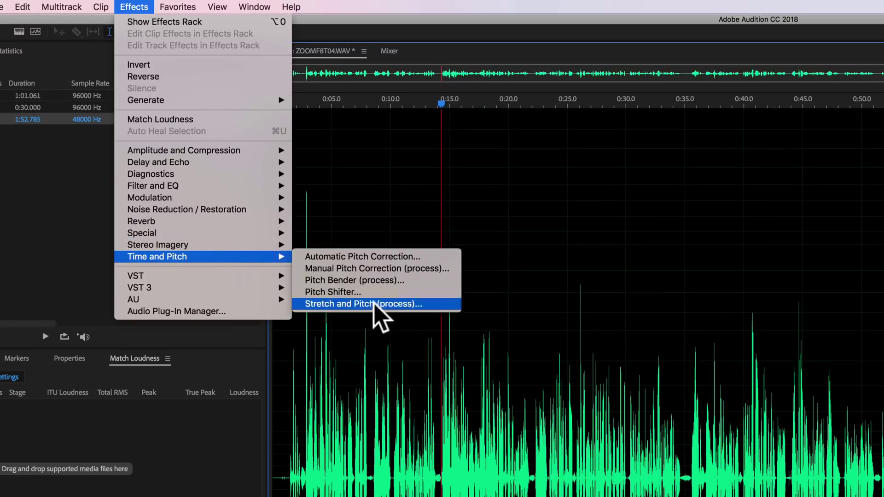
pyautogui.click(391, 304)
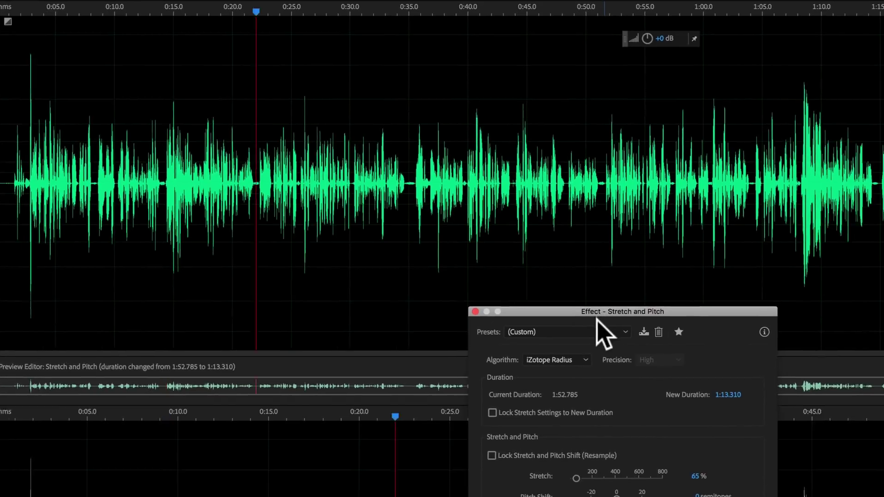
pyautogui.moveTo(597, 318); pyautogui.dragTo(740, 238)
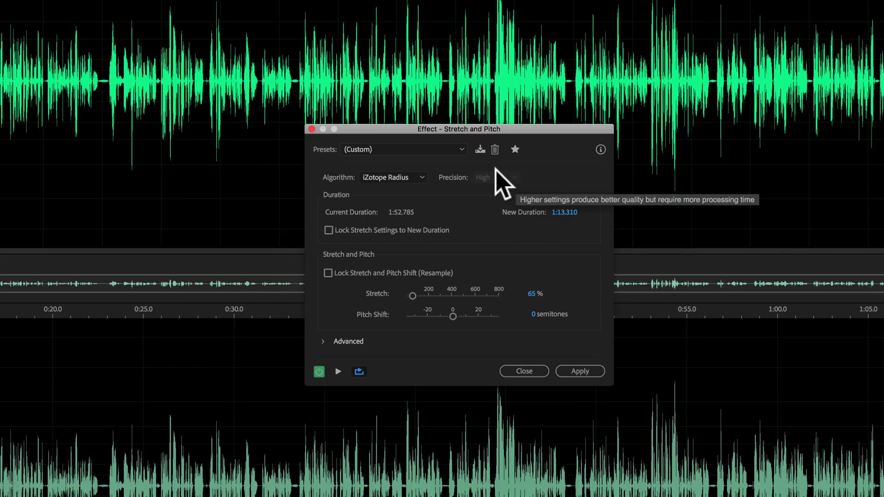
pyautogui.click(462, 150)
pyautogui.click(460, 128)
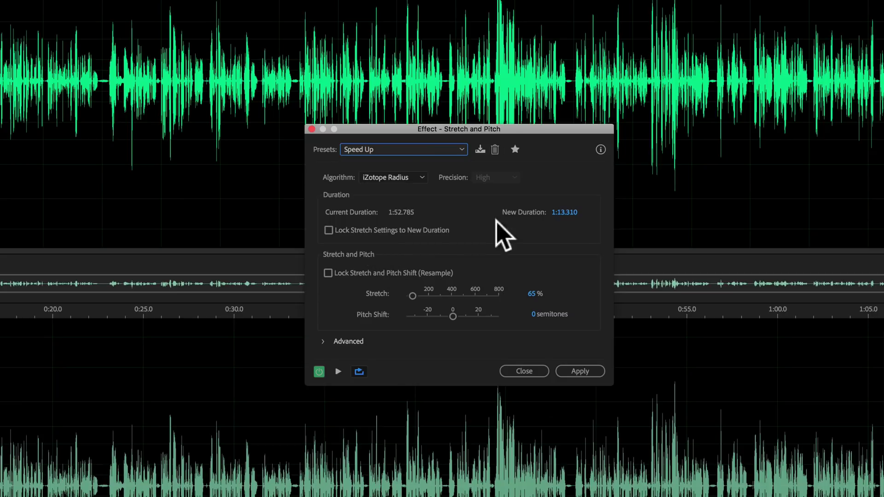
# Toggle the advanced options, and check then uncheck Lock Stretch and Pitch Shift
pyautogui.click(323, 341)
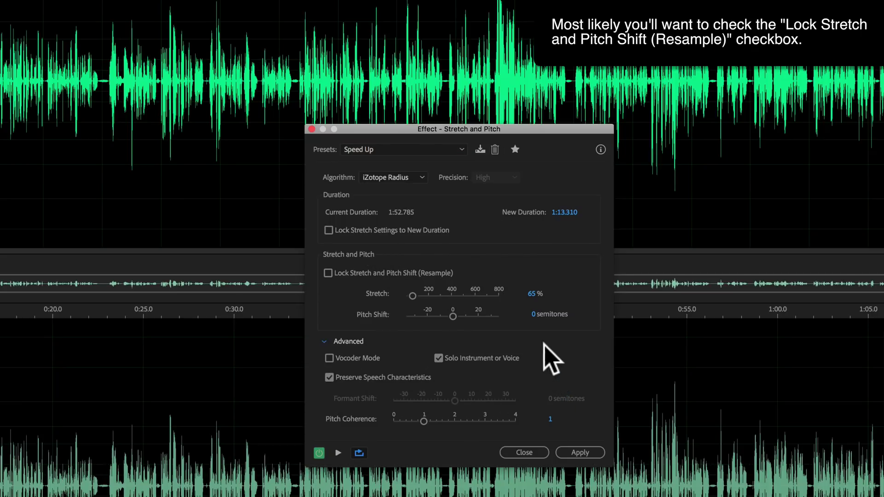
pyautogui.click(324, 341)
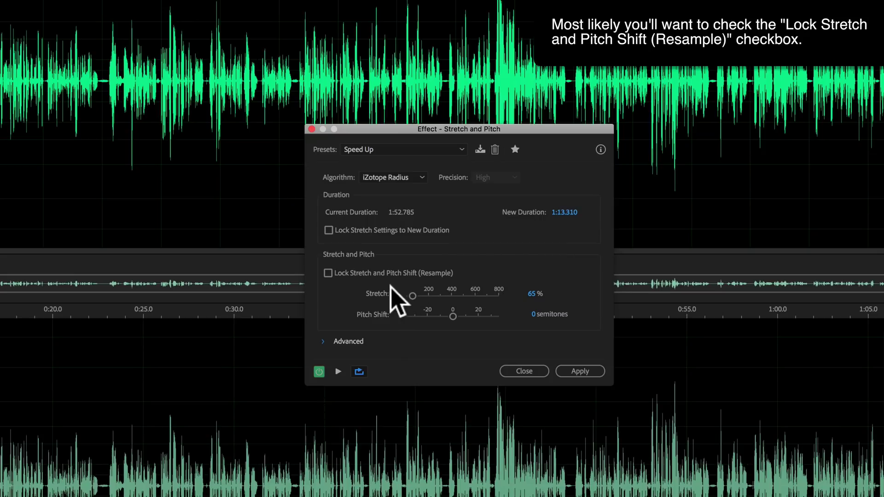
pyautogui.click(328, 274)
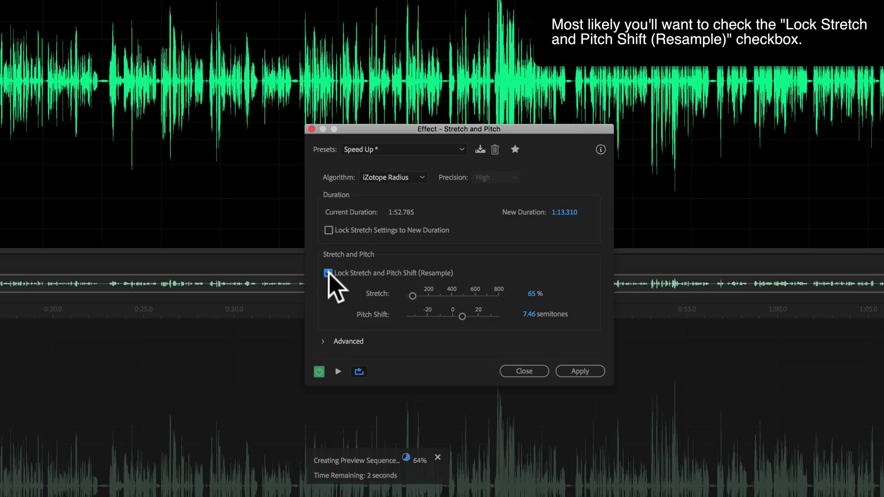
pyautogui.click(328, 273)
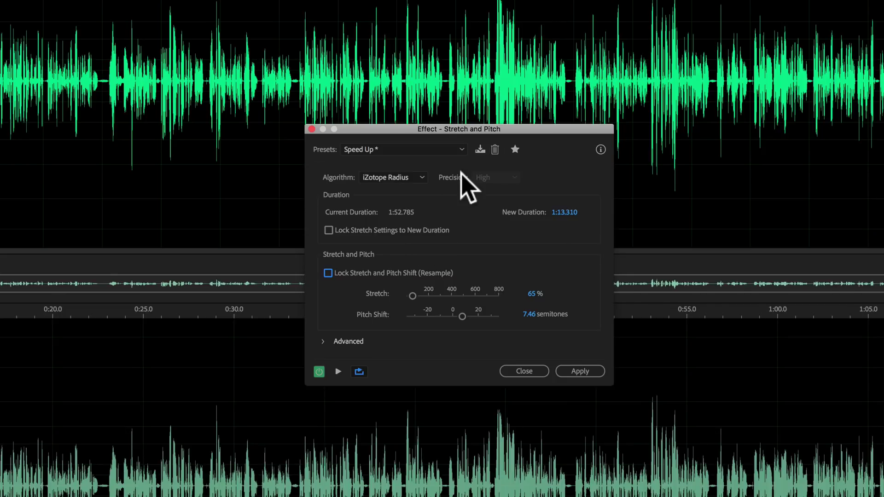
pyautogui.moveTo(438, 130); pyautogui.dragTo(450, 134)
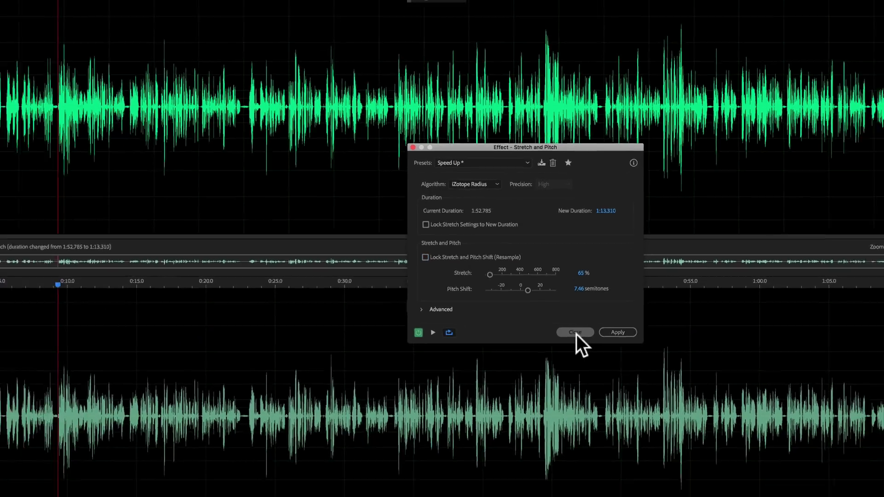
# Close the Stretch and Pitch settings without applying them
pyautogui.click(550, 377)
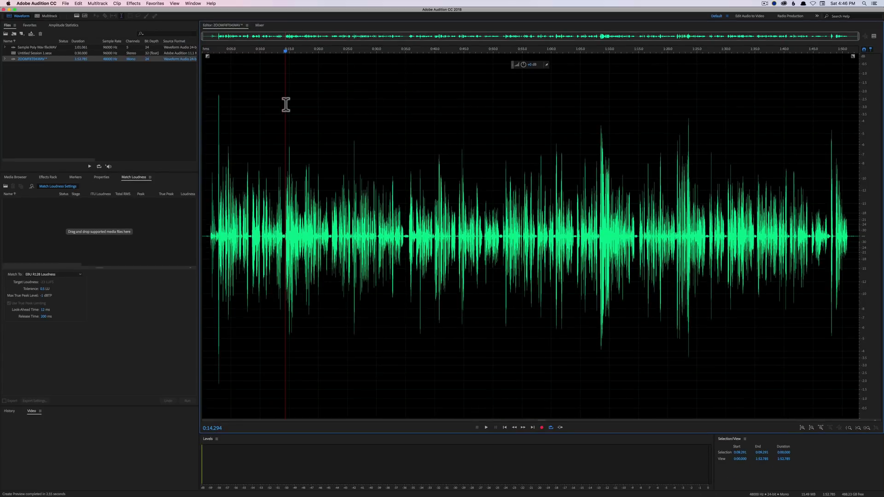
pyautogui.click(133, 4)
pyautogui.click(133, 4)
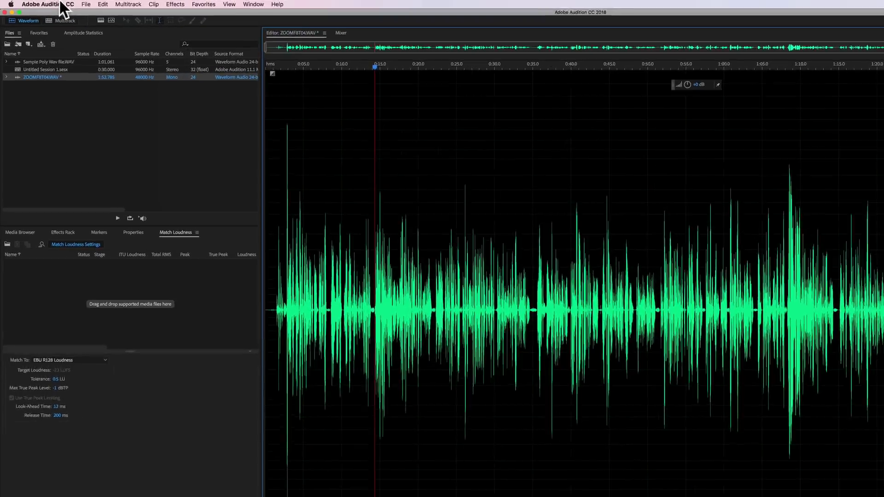
# In Save As, try a 44100 Hz sample type conversion, then cancel both dialogs
pyautogui.click(65, 3)
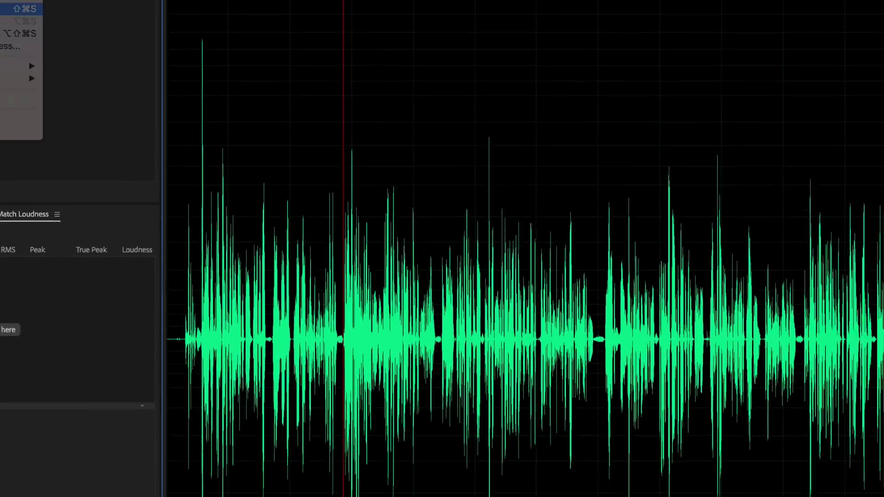
pyautogui.click(140, 143)
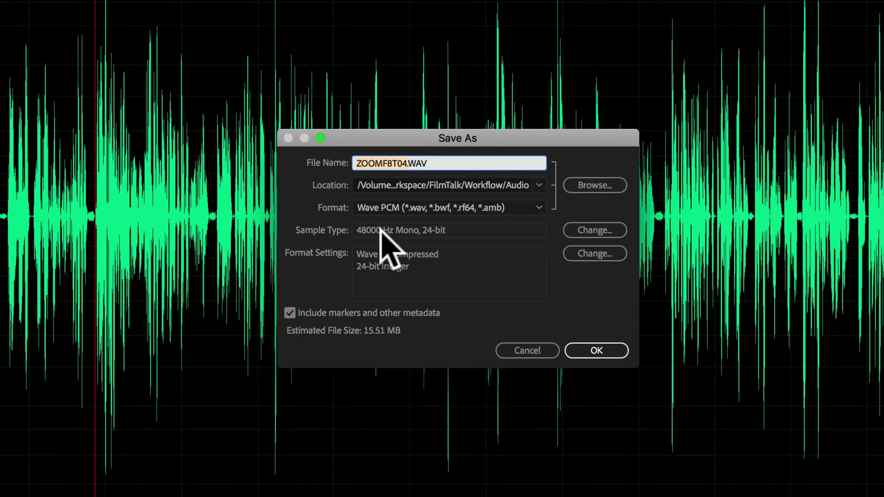
pyautogui.click(589, 226)
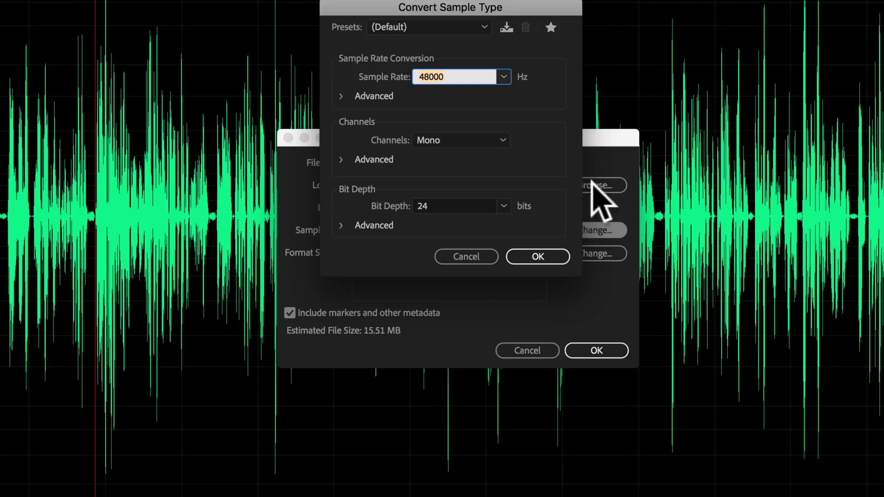
pyautogui.click(504, 77)
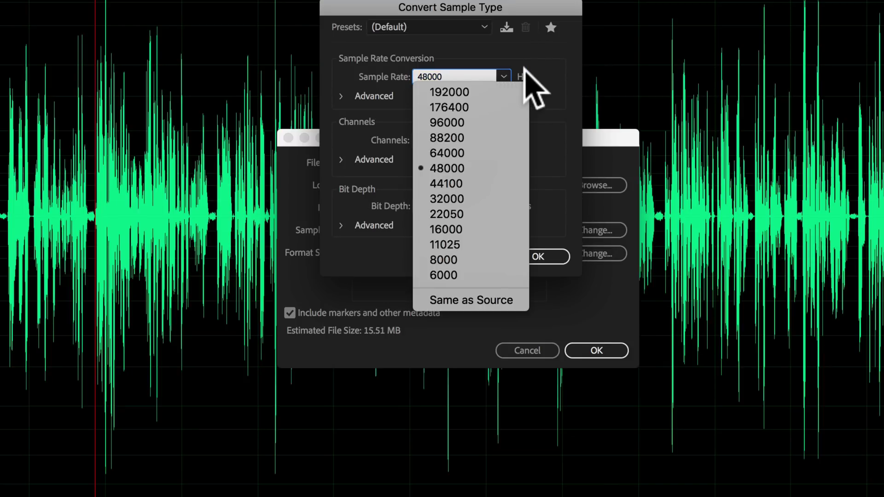
pyautogui.click(506, 75)
pyautogui.click(341, 95)
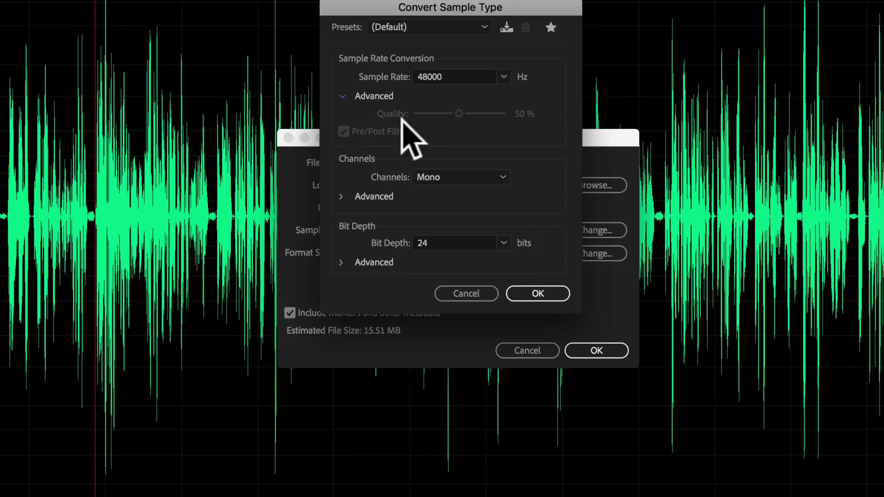
pyautogui.click(504, 77)
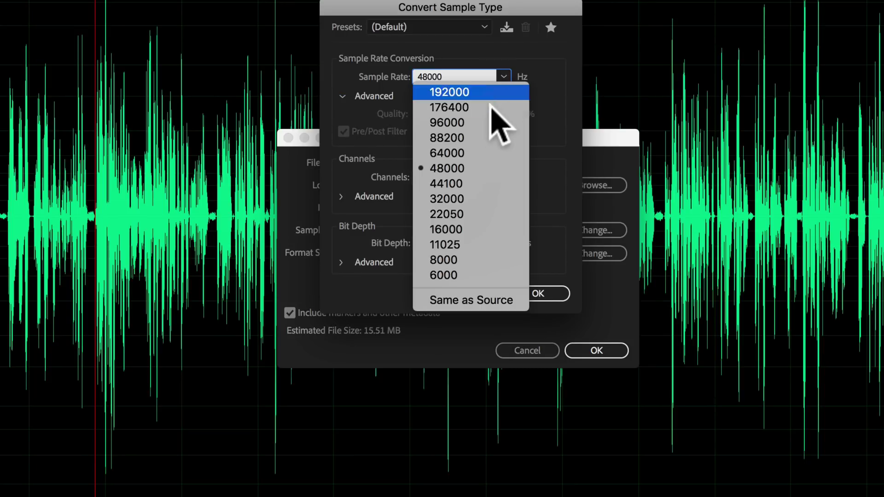
pyautogui.click(479, 184)
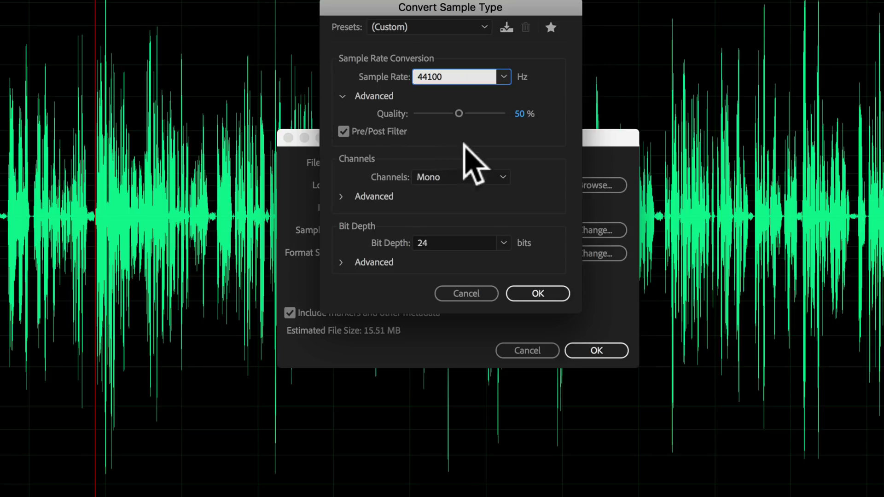
pyautogui.click(462, 297)
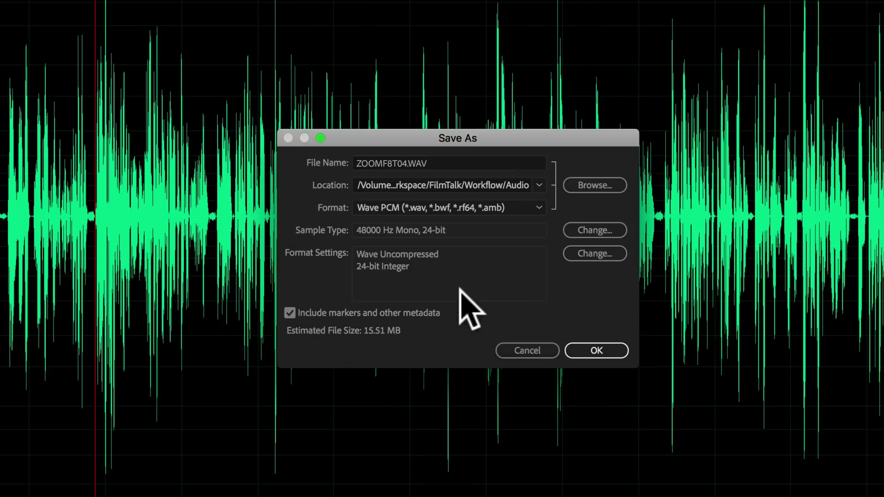
pyautogui.click(530, 349)
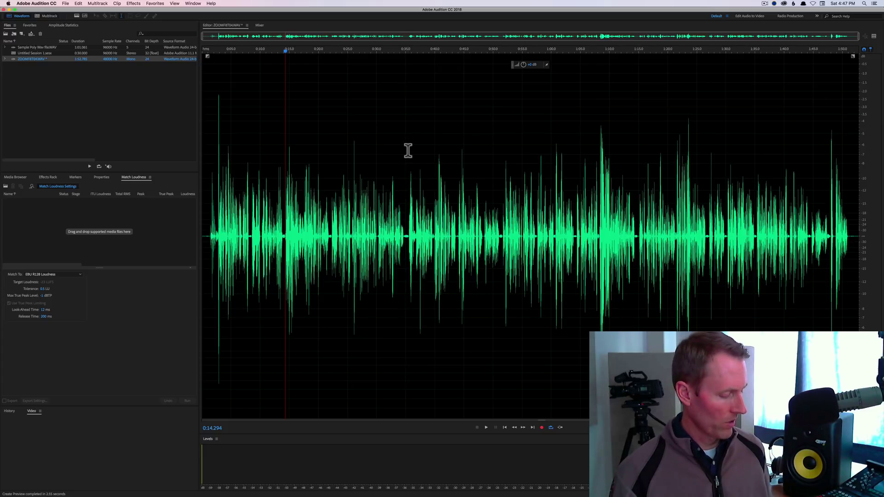
# Switch to the Pages question about 96 kHz recordings, sample rate and pitch
pyautogui.press('super+Tab')
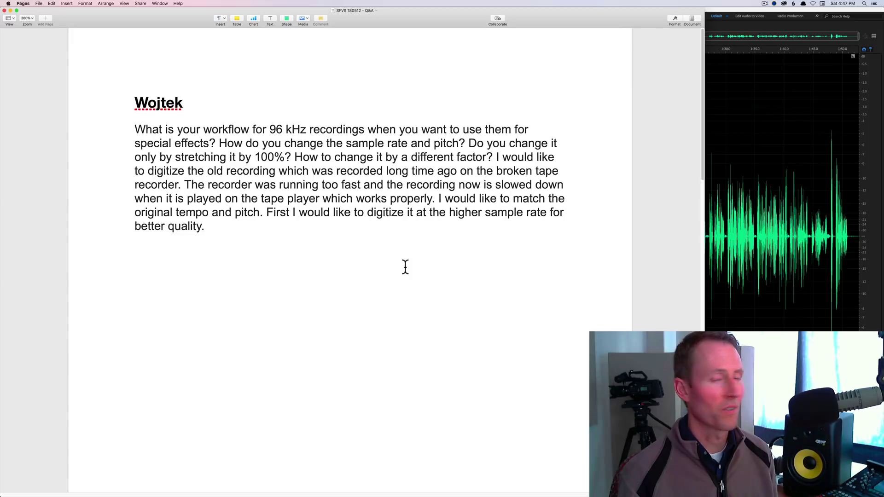
# Scroll the Pages document down to the question on Zoom F4 Poly Waves and unbalanced outputs
pyautogui.scroll(-15, 406, 267)
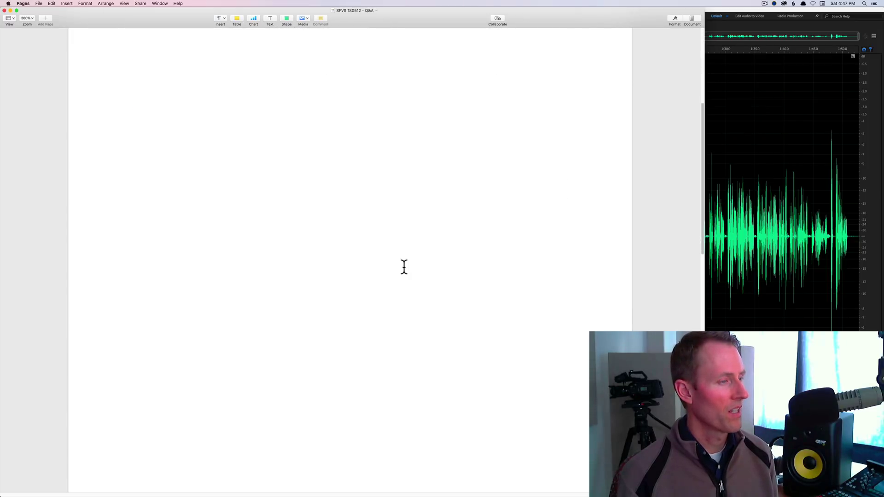
pyautogui.scroll(-12, 404, 267)
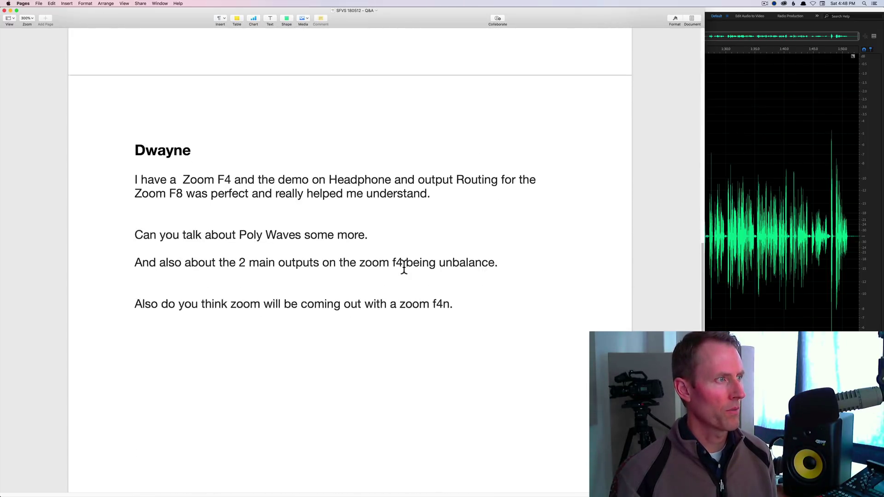
pyautogui.scroll(-2, 404, 267)
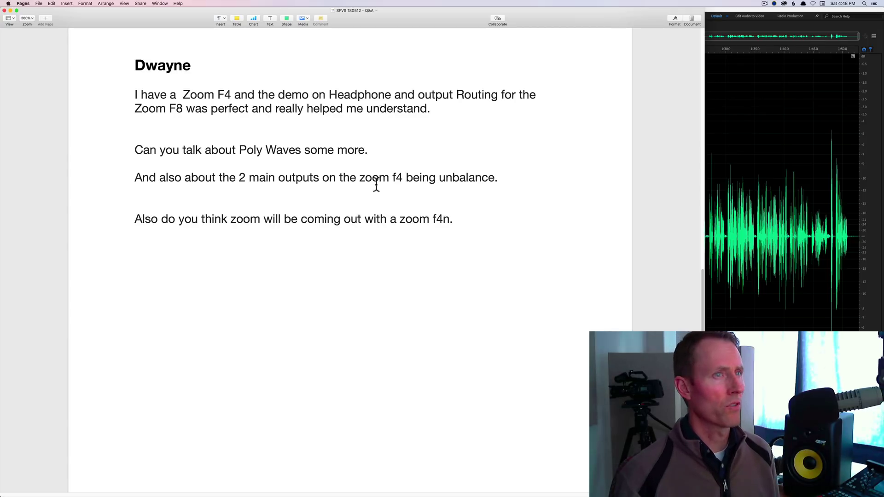
# Return to Audition and open Sample Poly Wav file.WAV, a 96000 Hz multichannel file
pyautogui.click(736, 29)
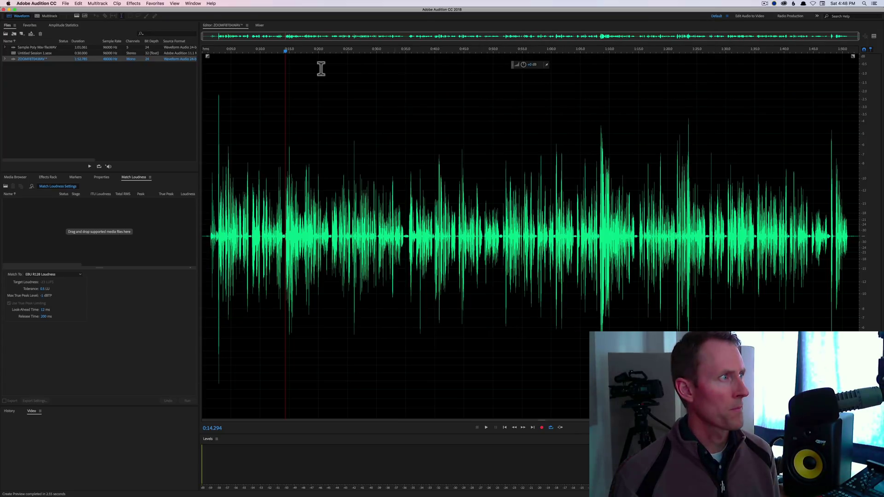
pyautogui.doubleClick(23, 47)
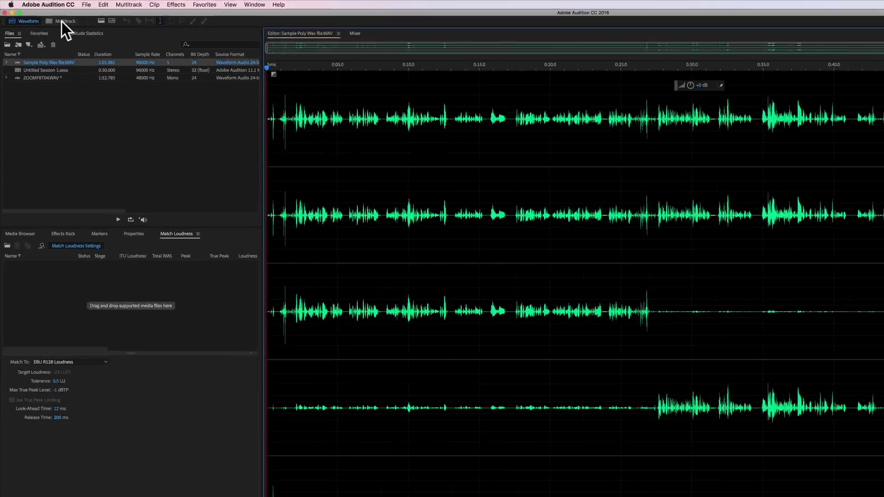
# In Untitled Session 1, drag Sample Poly Wav file.WAV so its five channels land on Tracks 1–5
pyautogui.click(48, 16)
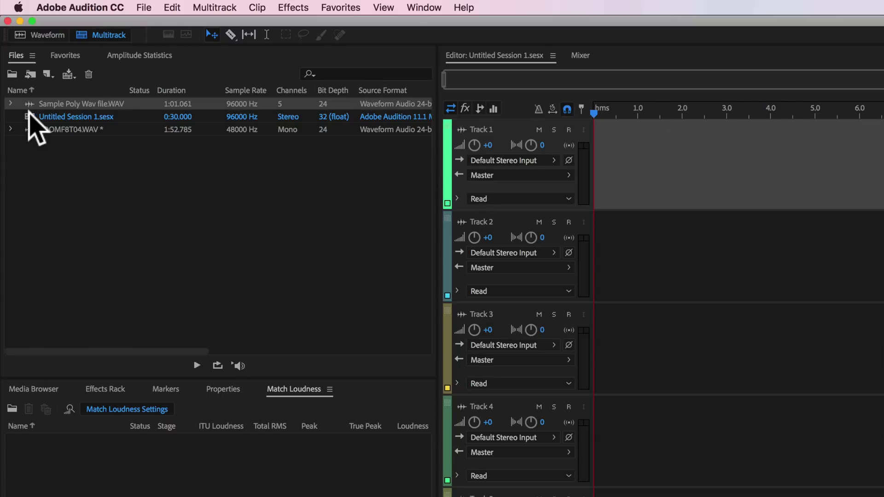
pyautogui.click(10, 100)
pyautogui.click(10, 102)
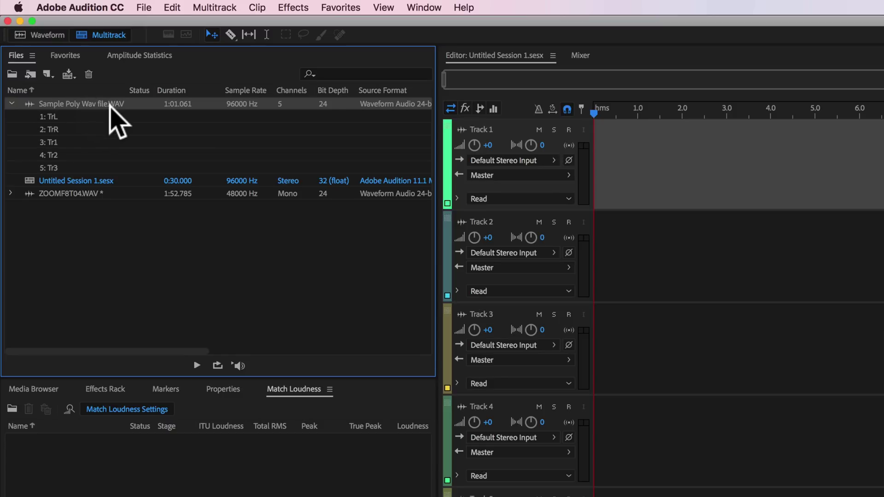
pyautogui.click(49, 117)
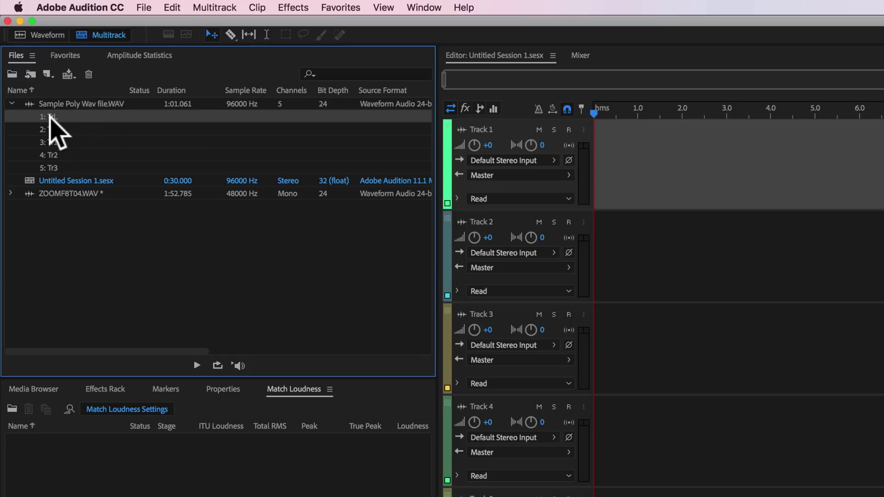
pyautogui.moveTo(49, 117); pyautogui.dragTo(87, 117)
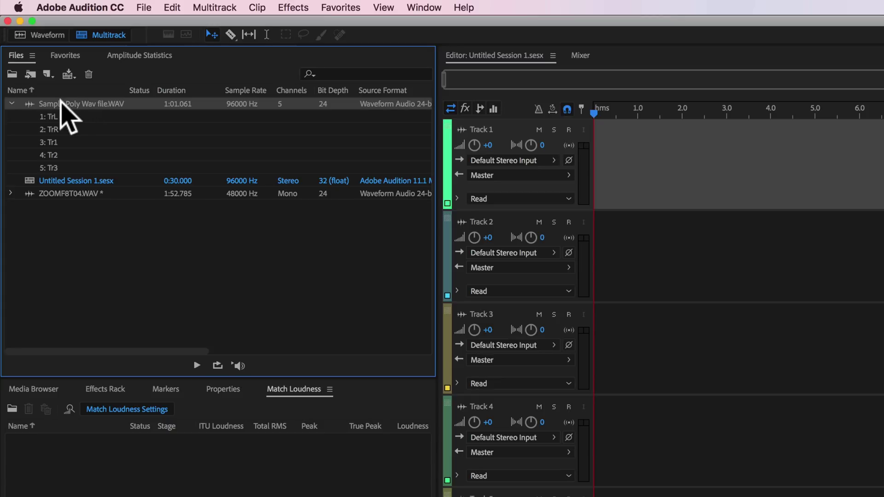
pyautogui.moveTo(61, 101); pyautogui.dragTo(158, 130)
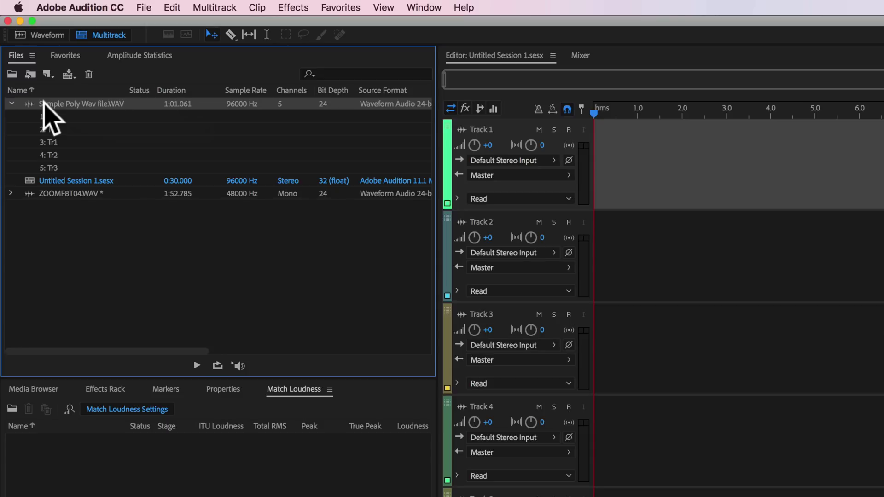
pyautogui.moveTo(44, 103); pyautogui.dragTo(154, 118)
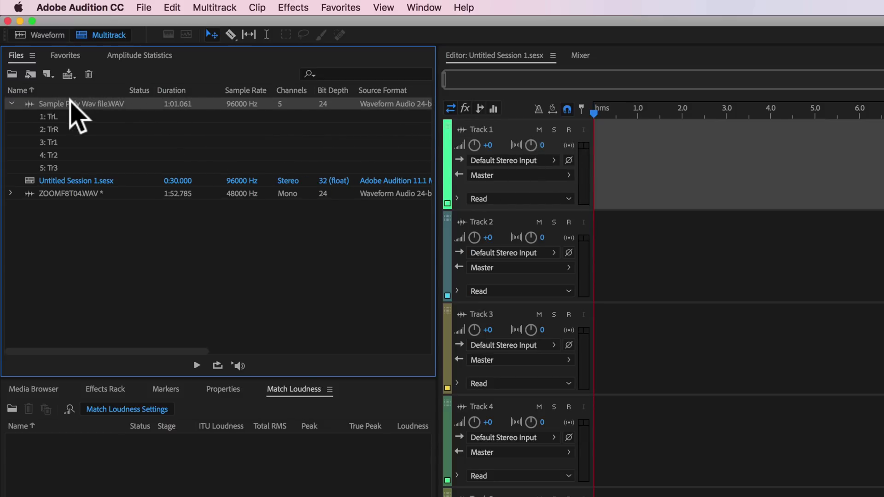
pyautogui.moveTo(71, 99); pyautogui.dragTo(581, 159)
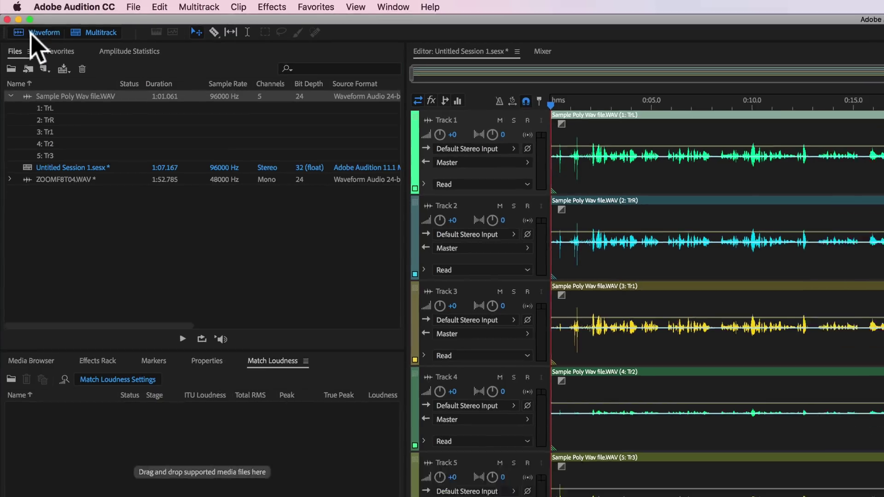
# Run Extract Channels to Mono Files on the poly WAV's waveform
pyautogui.click(40, 34)
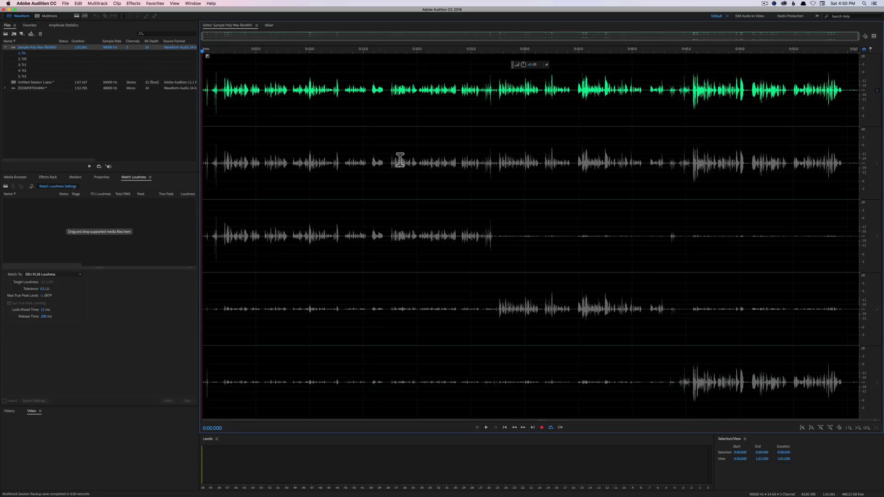
pyautogui.click(404, 135)
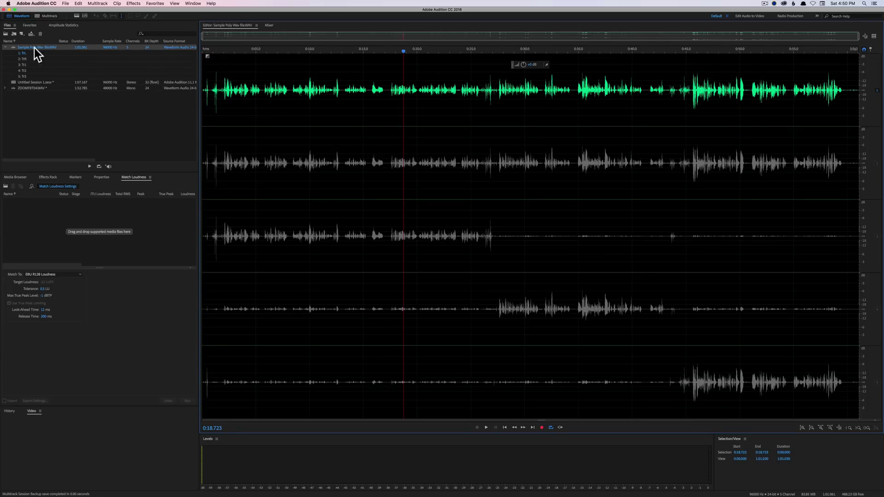
pyautogui.click(5, 47)
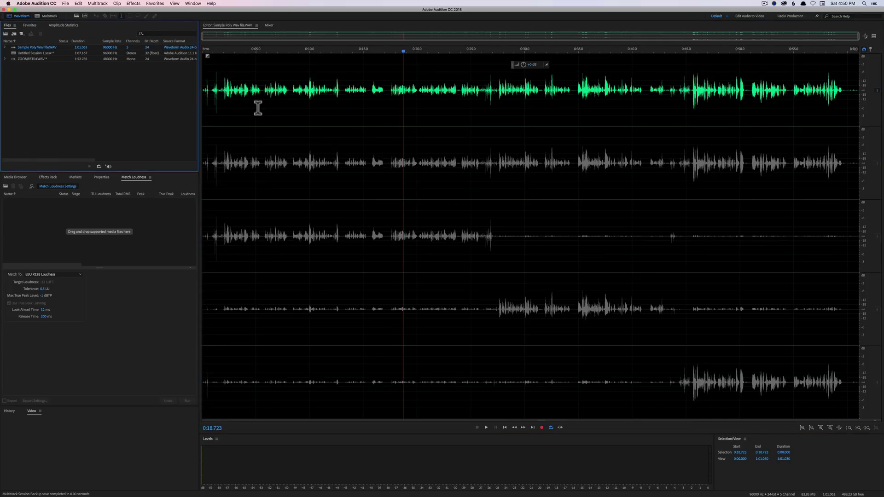
pyautogui.rightClick(371, 103)
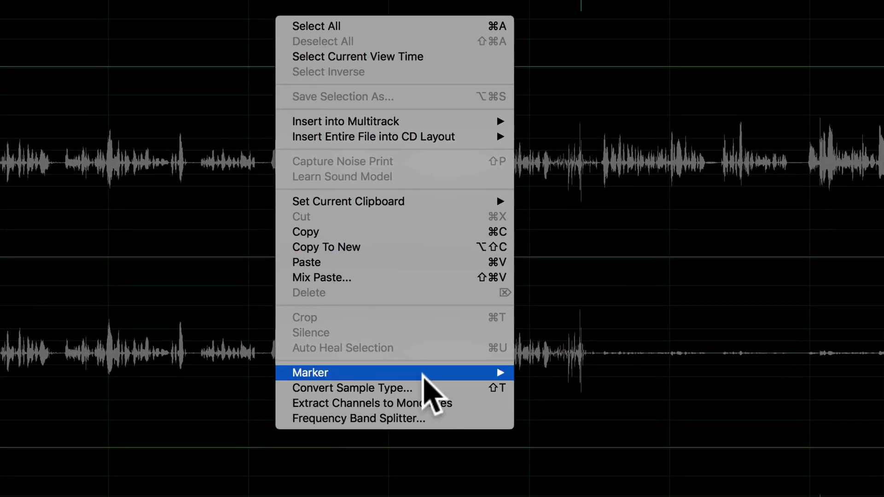
pyautogui.click(442, 403)
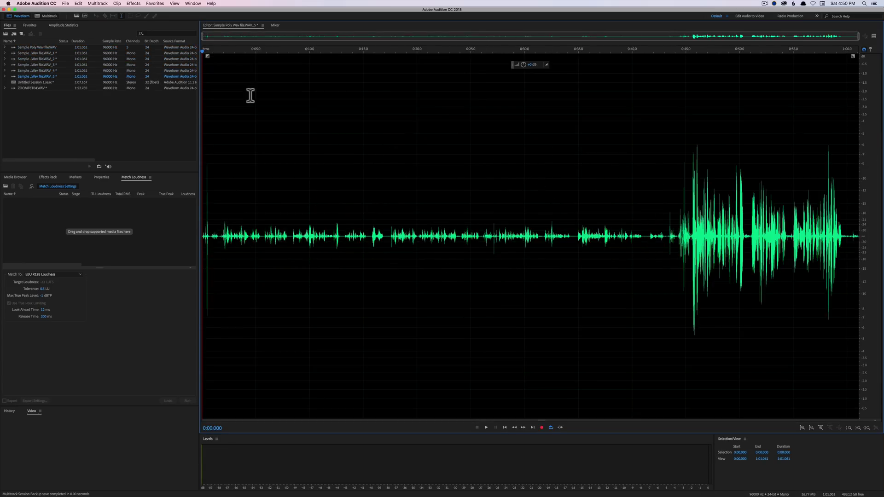
# Check the extracted mono files _5 through _1 one by one, ending on file_1
pyautogui.doubleClick(23, 82)
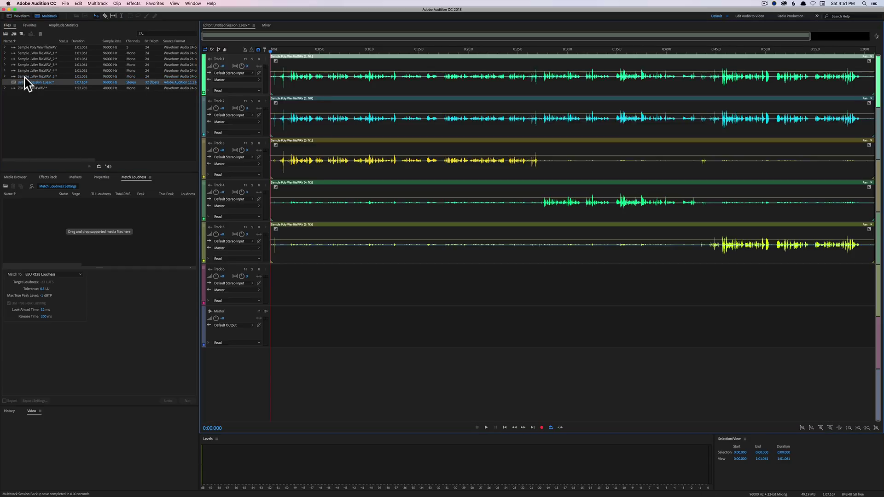
pyautogui.doubleClick(34, 76)
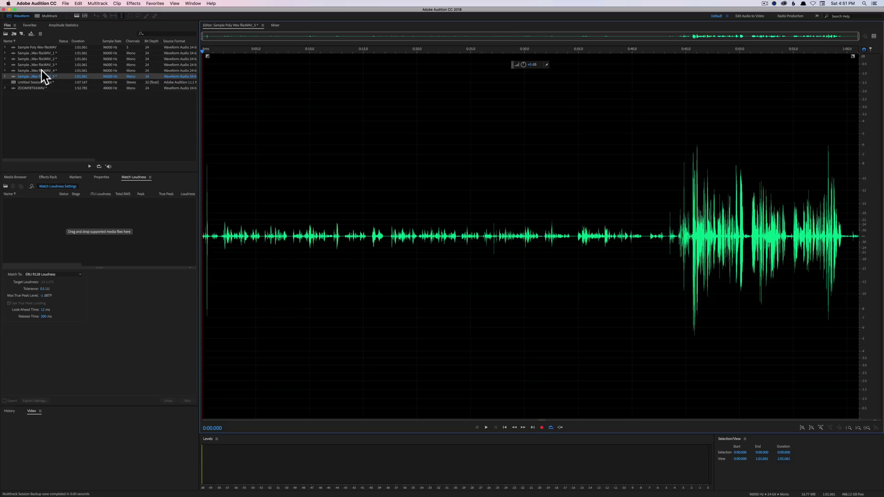
pyautogui.doubleClick(42, 71)
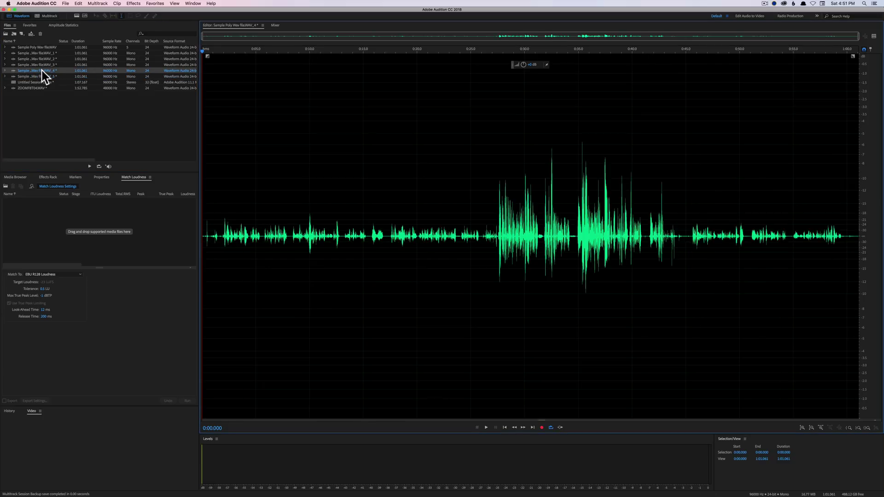
pyautogui.doubleClick(40, 65)
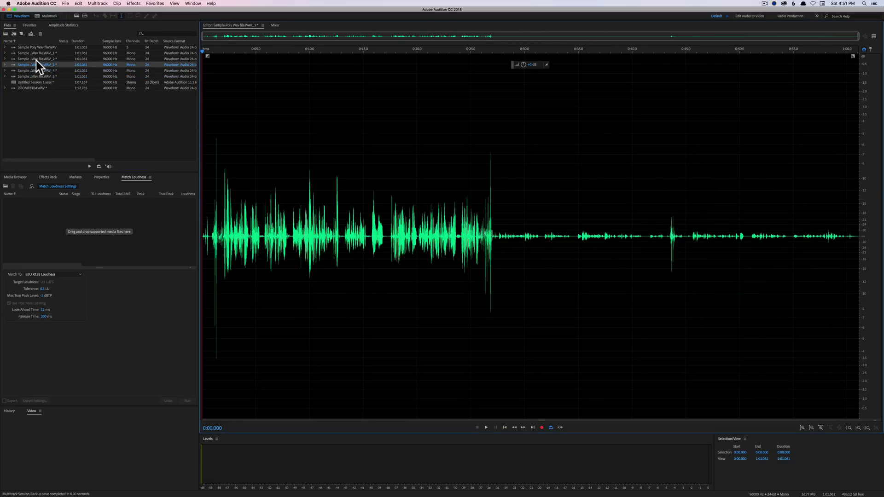
pyautogui.doubleClick(34, 58)
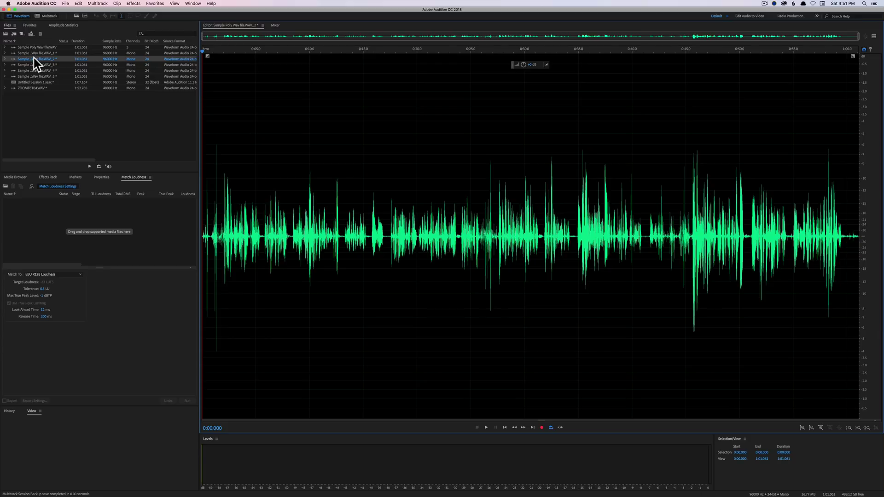
pyautogui.doubleClick(32, 54)
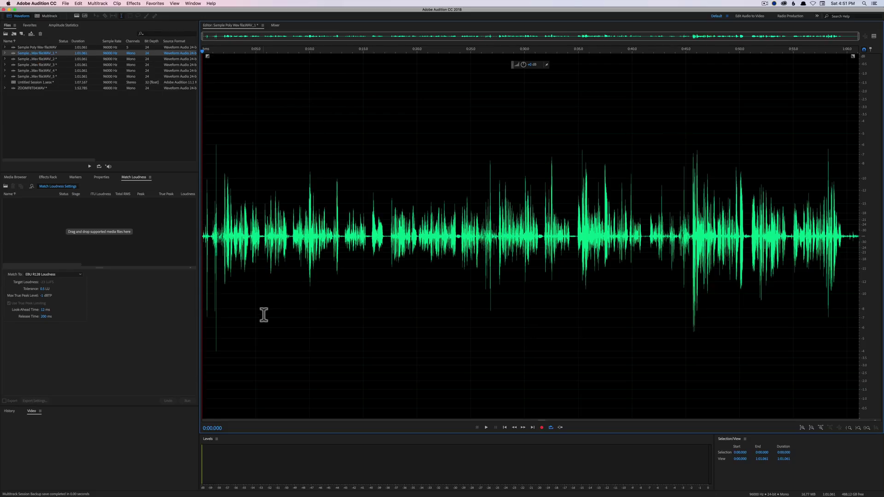
# Open the Sound Devices Support page in a new Safari tab, then return to Audition
pyautogui.moveTo(341, 495)
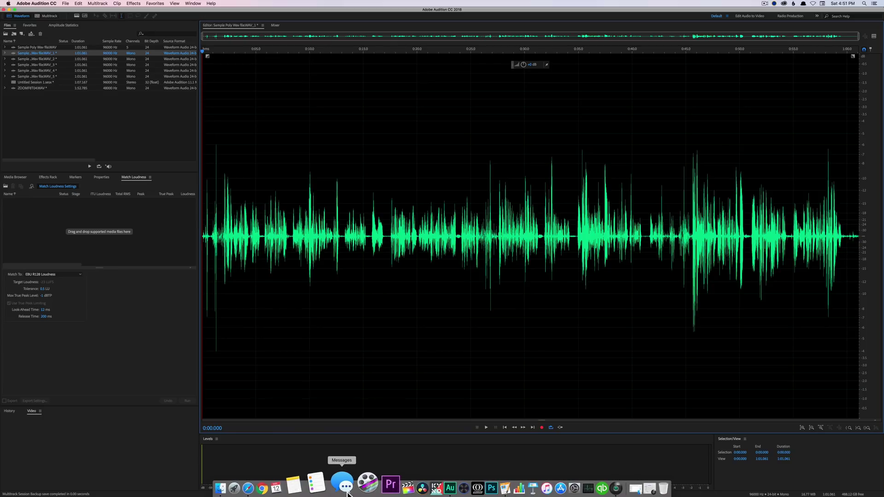
pyautogui.click(263, 484)
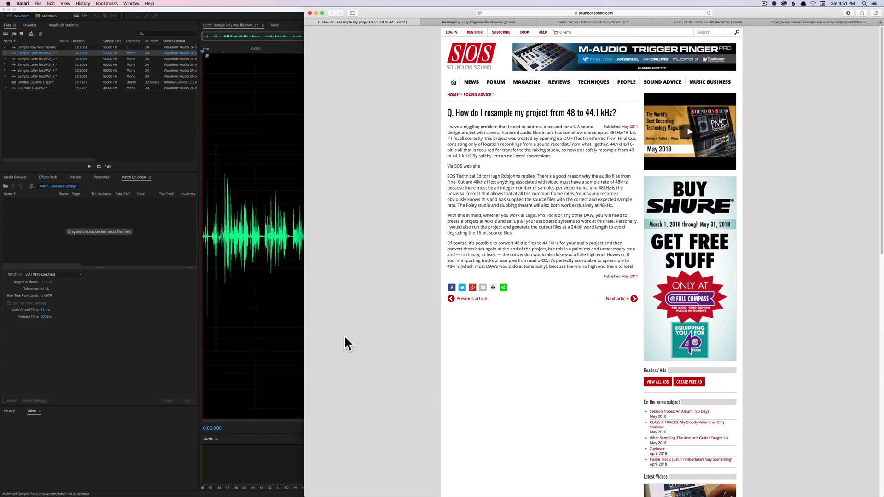
pyautogui.press('super+t')
pyautogui.click(572, 251)
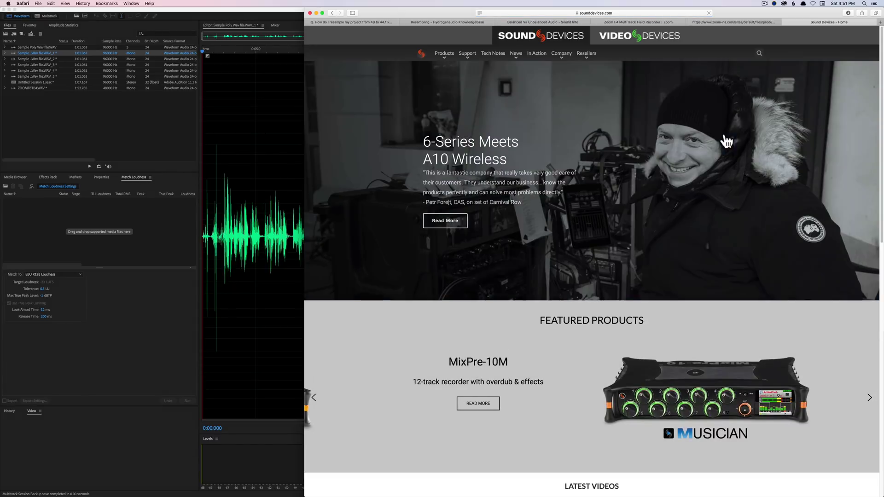
pyautogui.moveTo(410, 495)
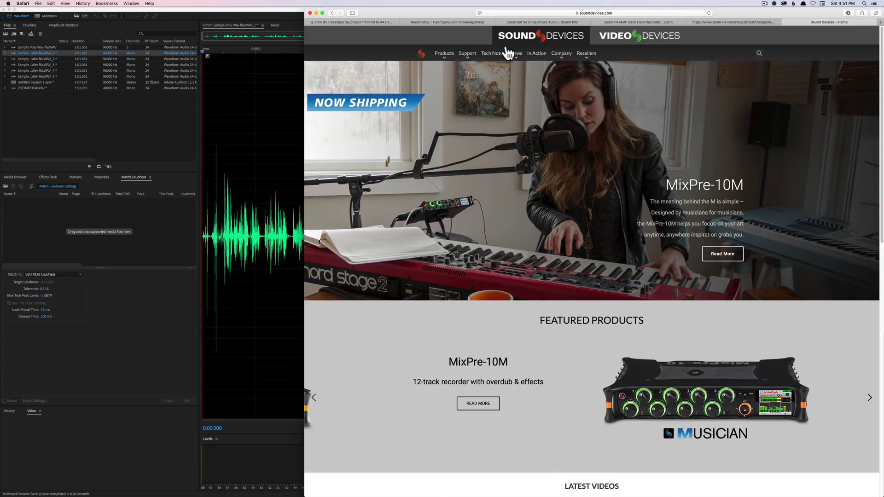
pyautogui.click(468, 53)
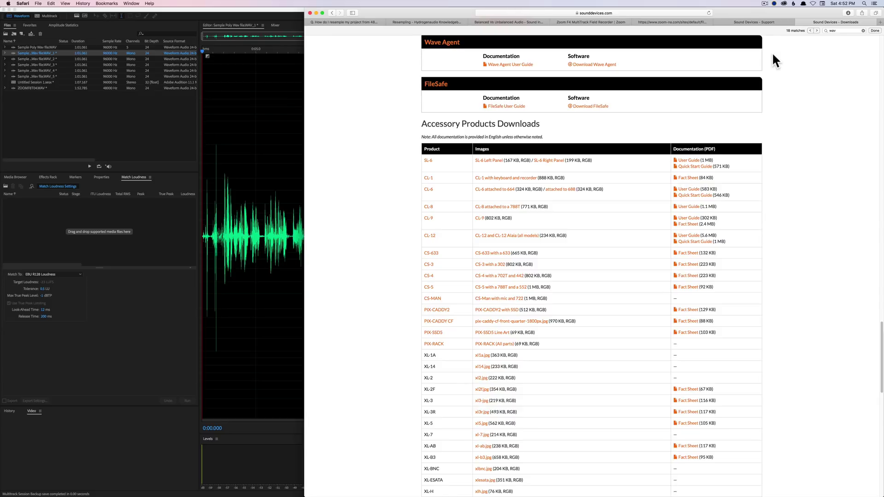
pyautogui.click(145, 118)
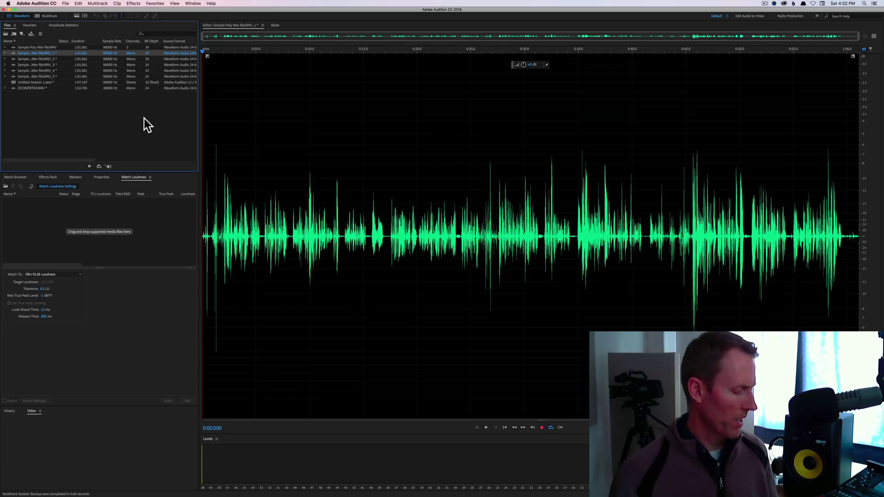
# Switch to the Pages question about Zoom F4 Poly Waves and unbalanced outputs
pyautogui.press('super+Tab')
pyautogui.press('super+Tab')
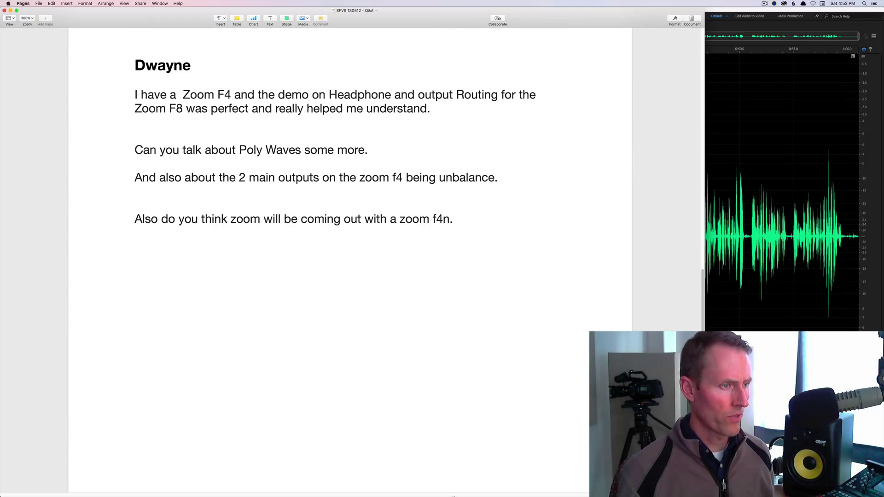
# Check the open Pages documents from the Dock, then bring Safari back to the front
pyautogui.moveTo(546, 492)
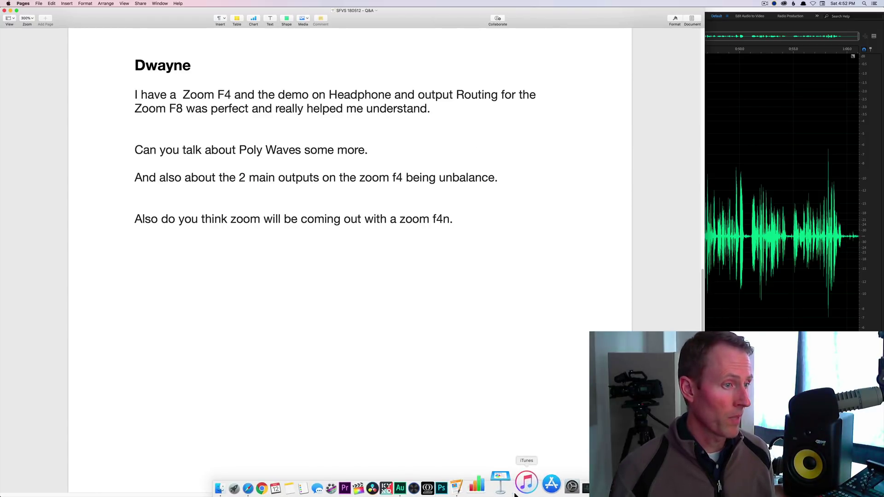
pyautogui.rightClick(480, 489)
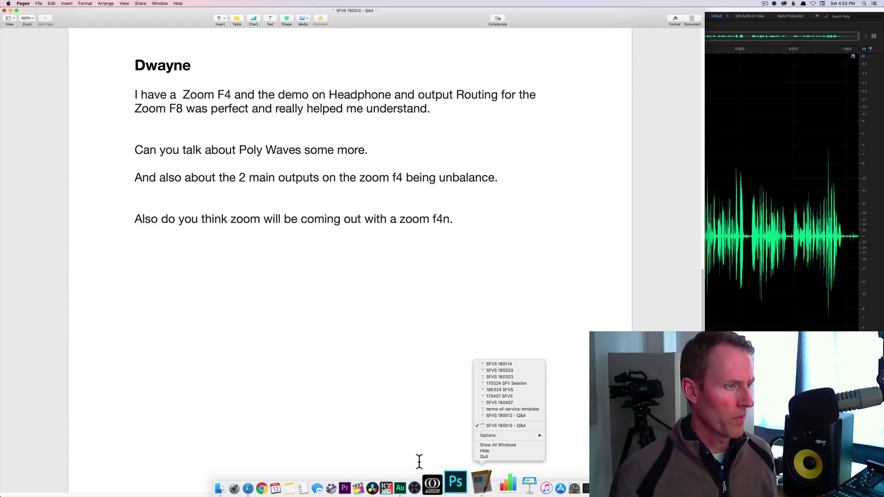
pyautogui.click(248, 489)
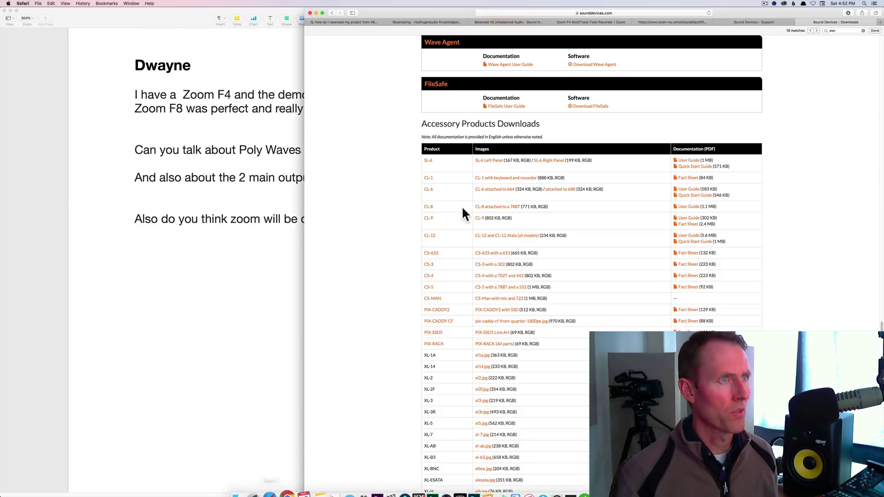
# Cycle through the Support, Zoom F4 manual and downloads tabs, ending on the Balanced Vs Unbalanced Audio article
pyautogui.click(742, 22)
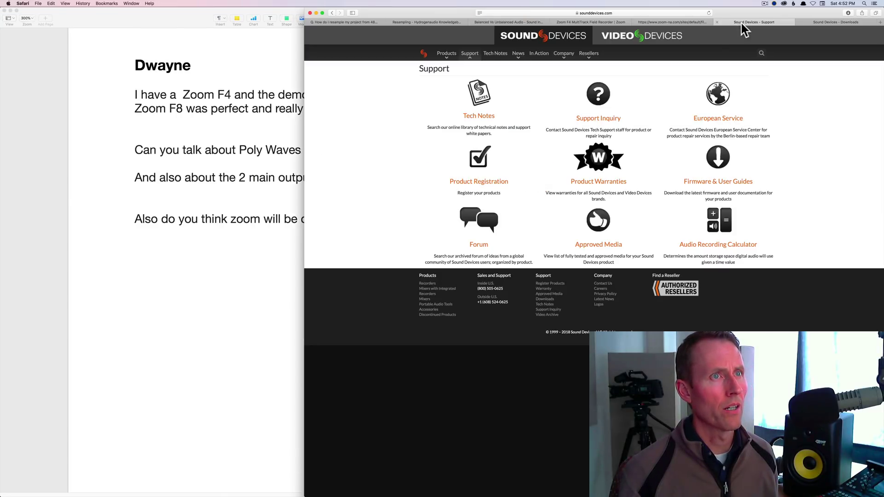
pyautogui.click(667, 22)
pyautogui.click(563, 23)
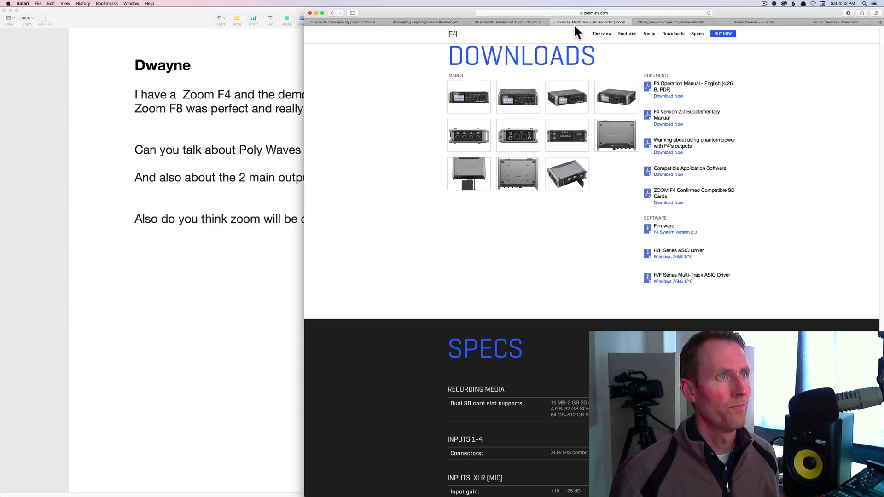
pyautogui.click(502, 23)
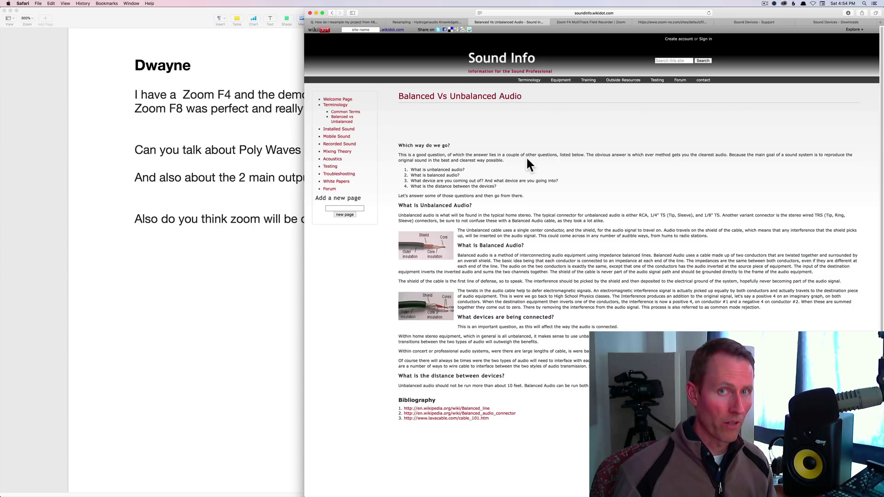
# Show page 95 of the Zoom F4 manual on the standard output level: Normal (−10 dBV) or Mic (−40 dBV)
pyautogui.click(762, 21)
pyautogui.click(699, 21)
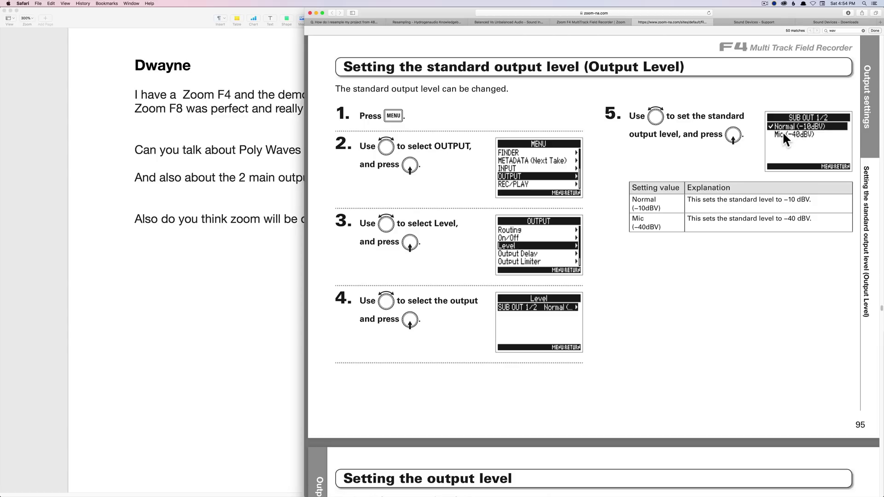
# Bring the Pages Q&A document about Poly Waves and the F4's unbalanced outputs in front of Safari
pyautogui.click(254, 300)
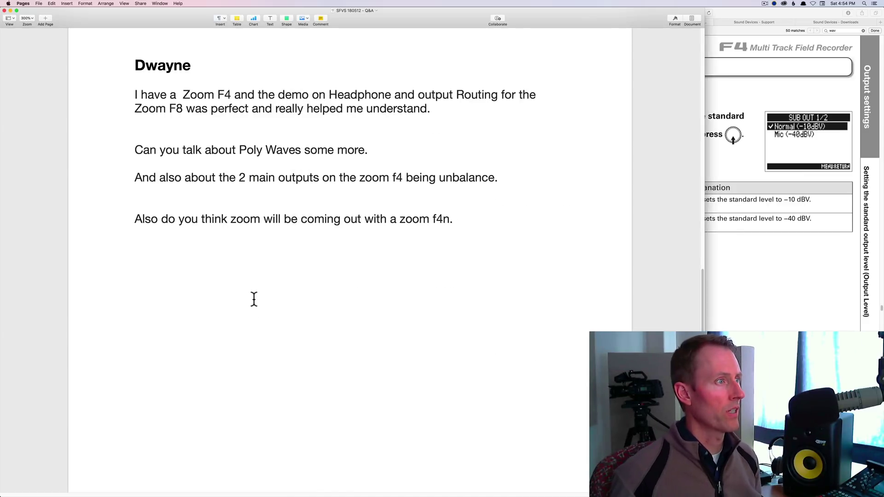